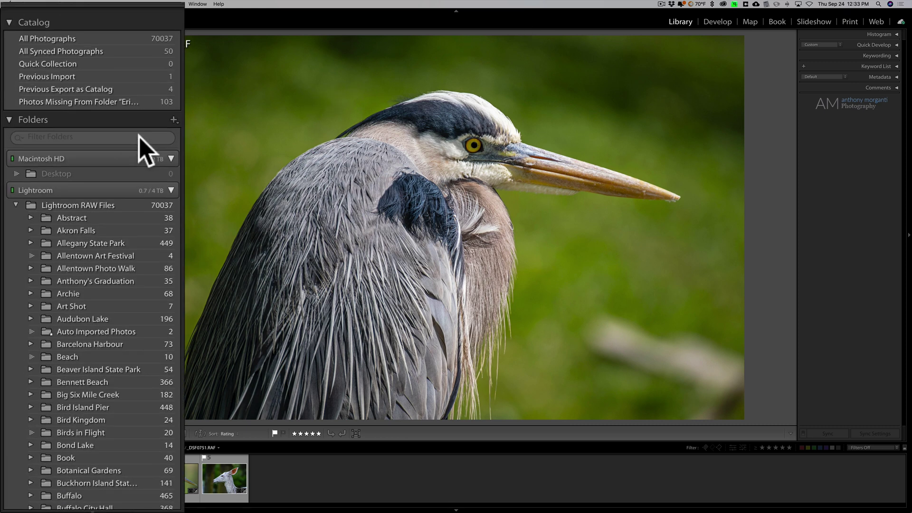
Step: Scroll the left panel down past Folders to reach the Collections panel
scroll(142, 152, down, 10)
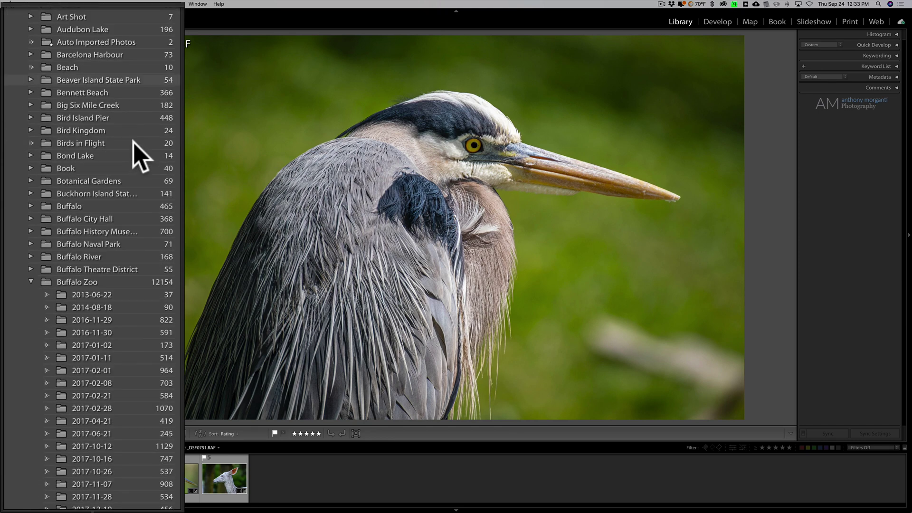
scroll(134, 141, down, 20)
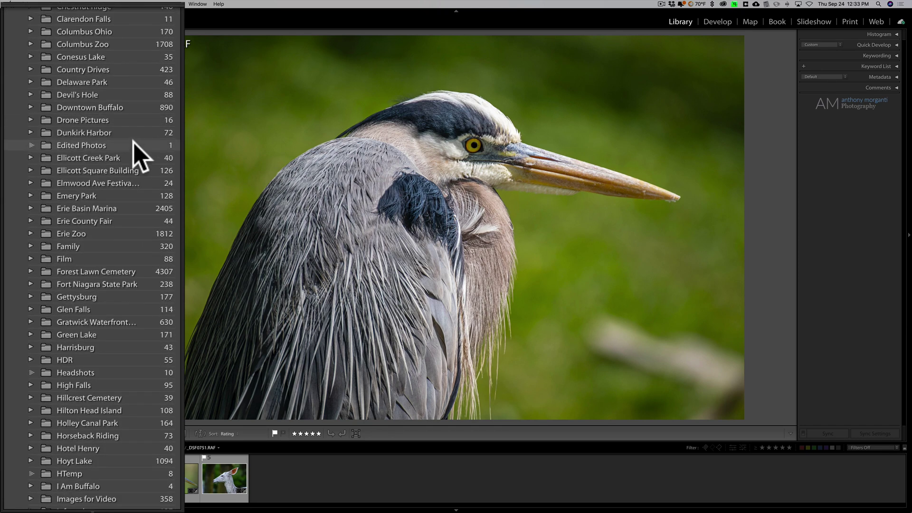
scroll(134, 141, down, 10)
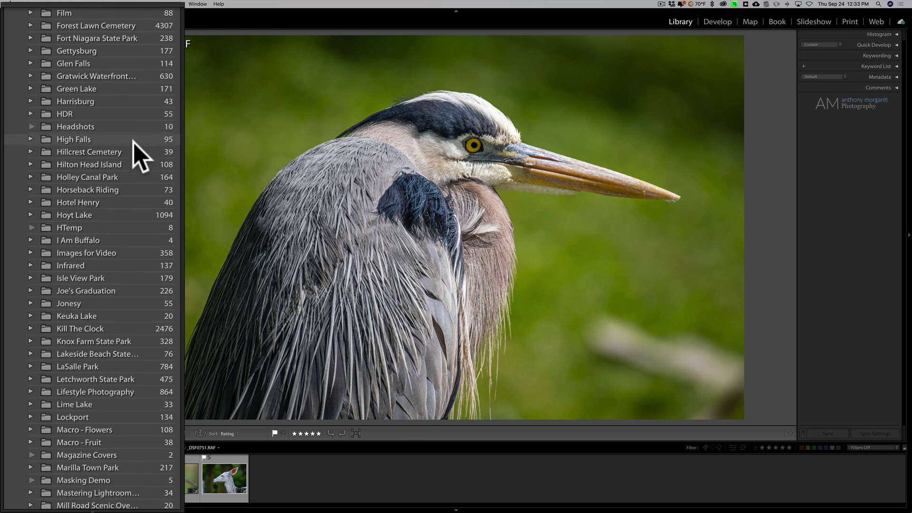
scroll(133, 141, down, 10)
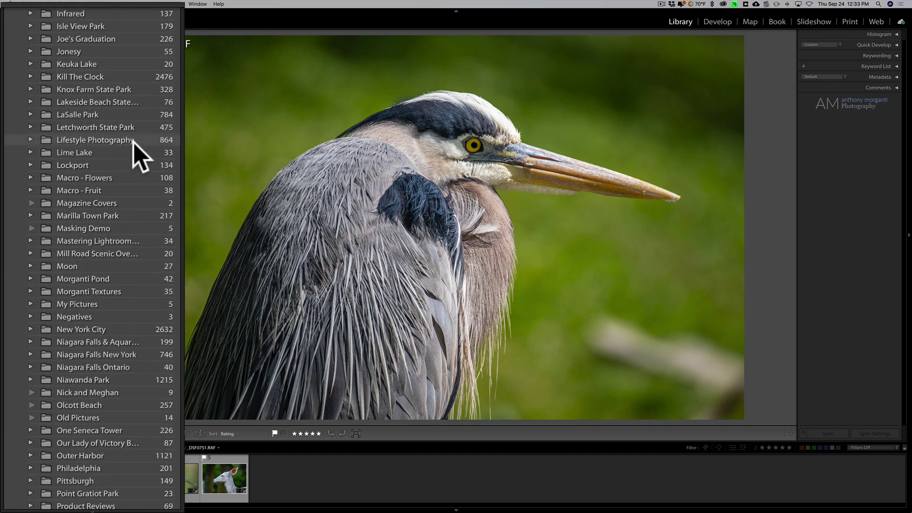
scroll(134, 142, down, 20)
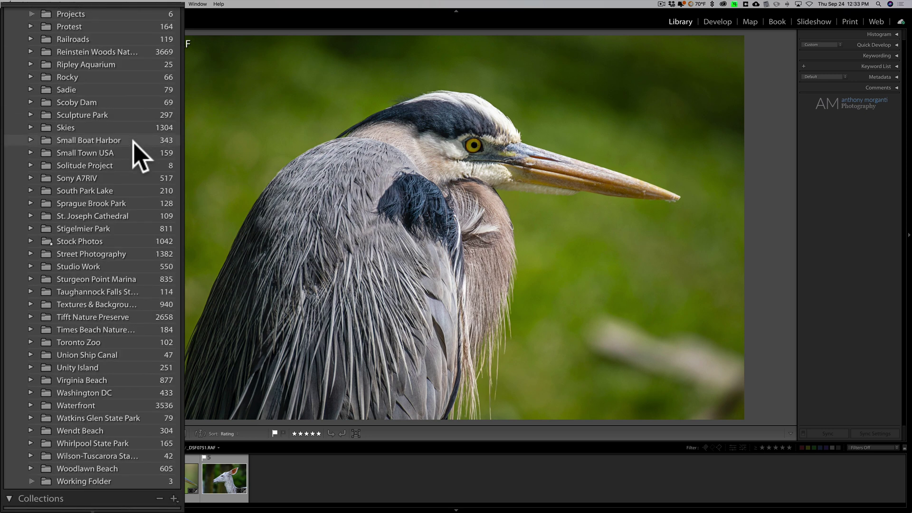
scroll(133, 140, down, 16)
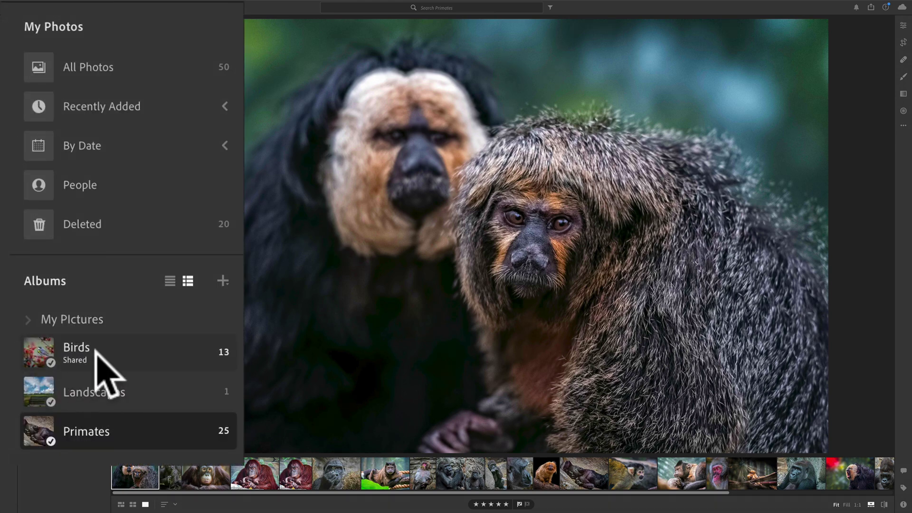
click(157, 353)
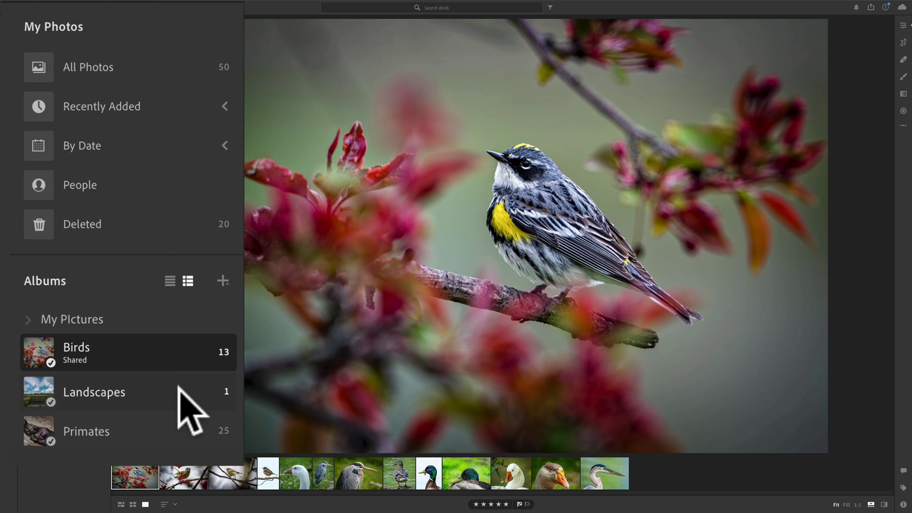
click(179, 387)
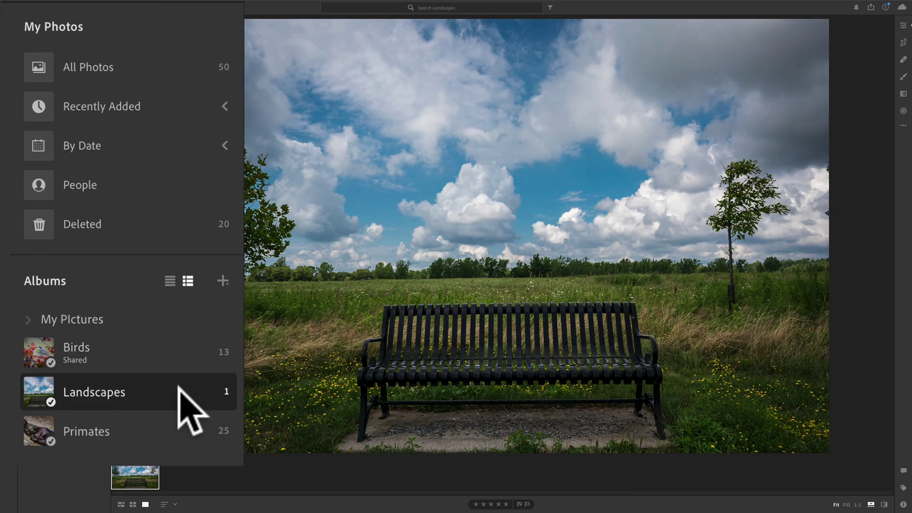
click(171, 427)
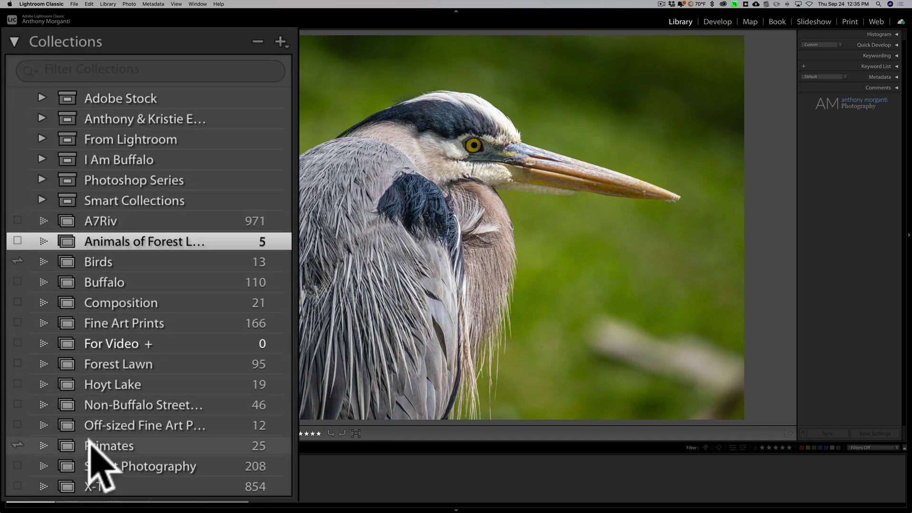
Step: Open the Primates collection, then the 13-photo Birds collection
click(94, 444)
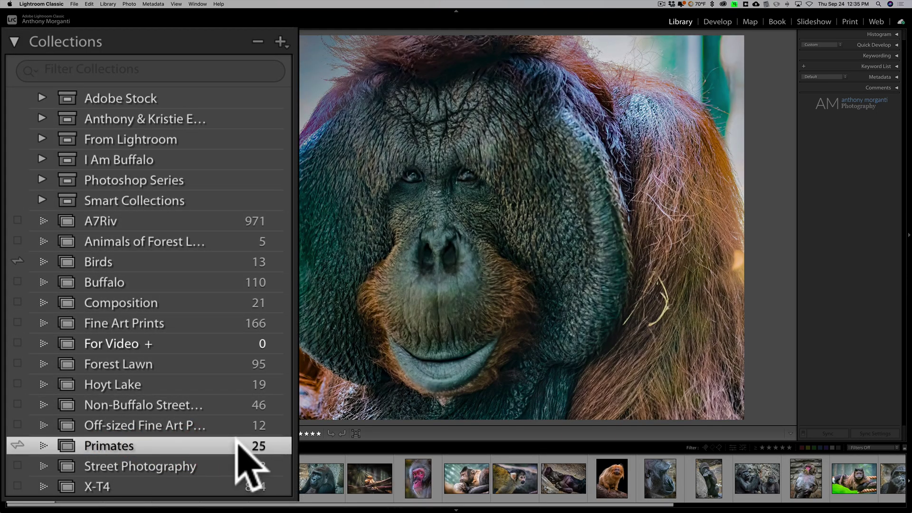
click(143, 264)
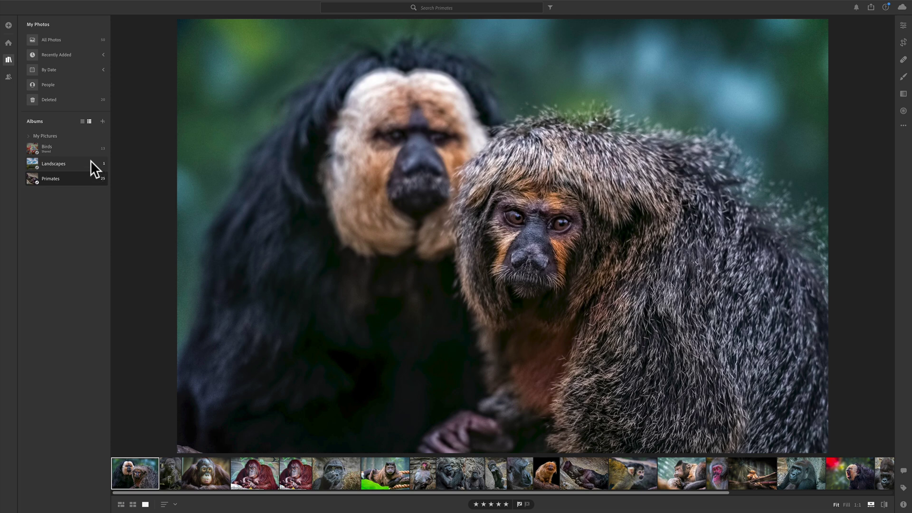
Step: Open the one-photo Landscapes album in cloud Lightroom's Albums panel
click(84, 164)
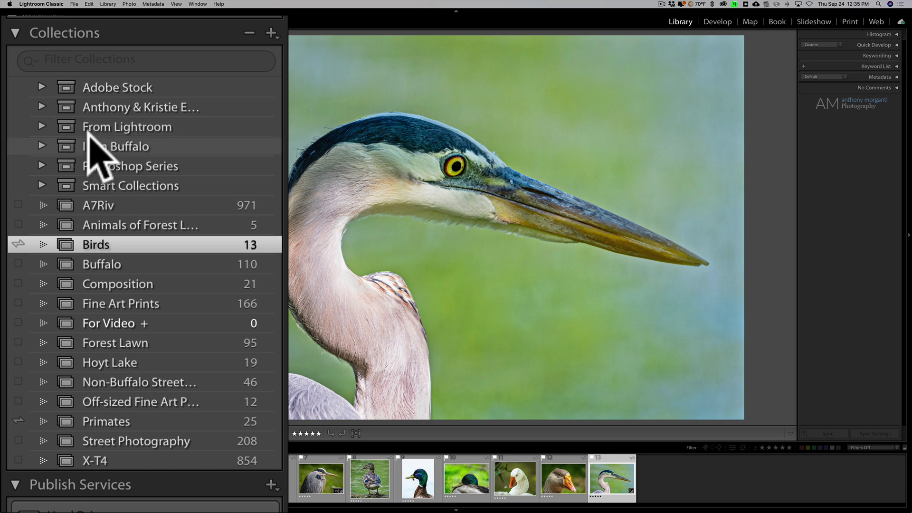
Step: Expand the From Lightroom set and open its one-photo Landscapes collection
click(39, 127)
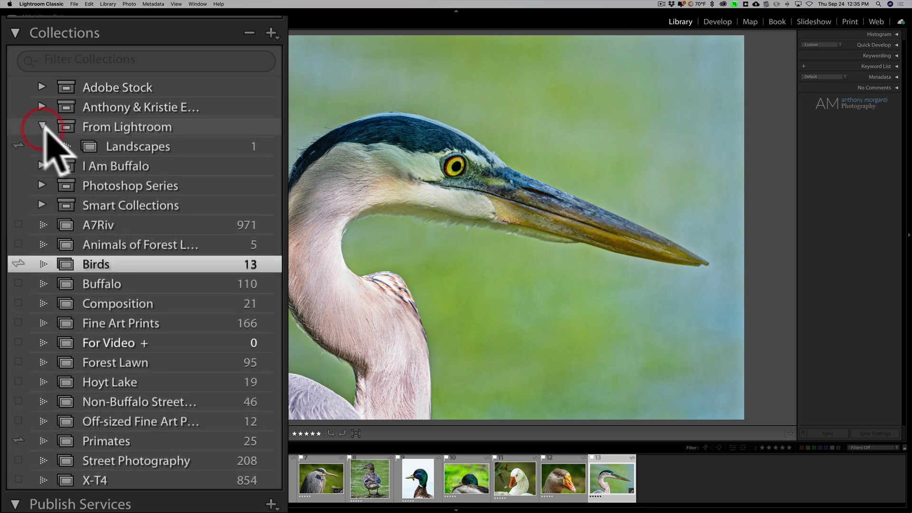
click(112, 146)
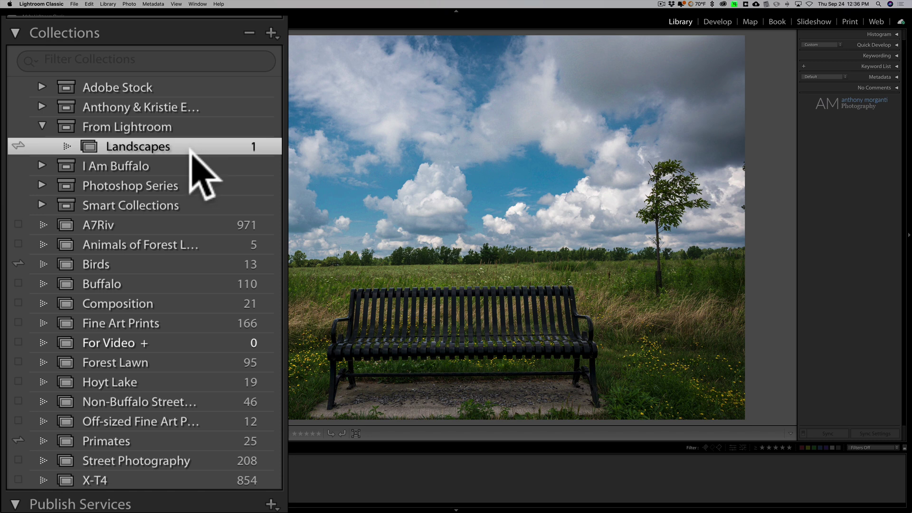
scroll(193, 143, down, 1)
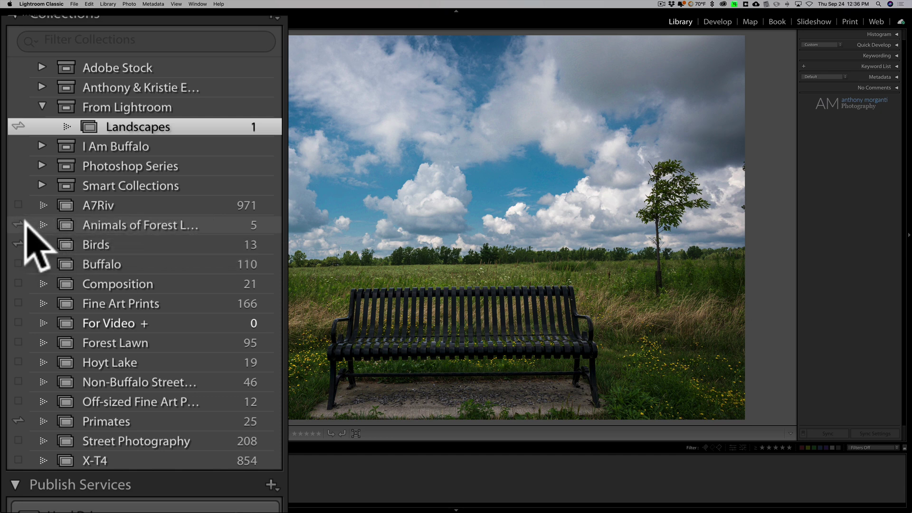
Step: Turn on sync for Animals of Forest Lawn, check the upload status, then switch to Lightroom
click(17, 244)
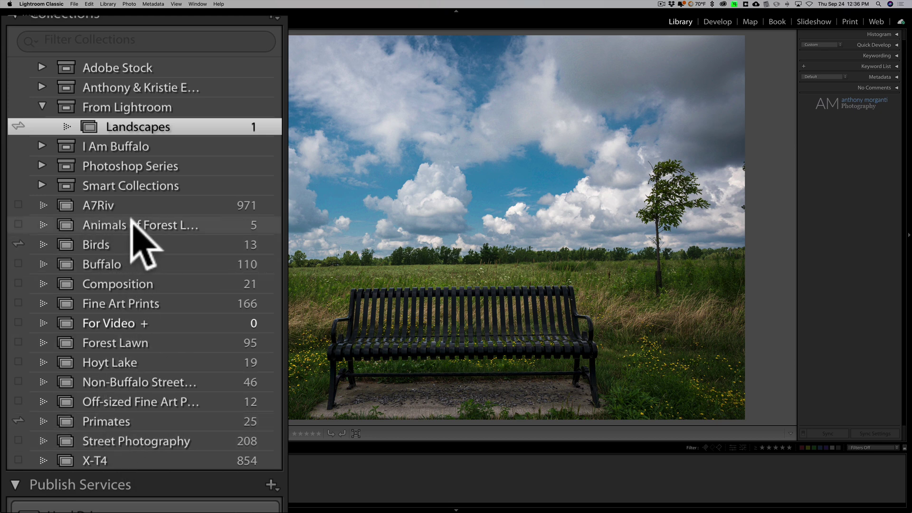
click(18, 225)
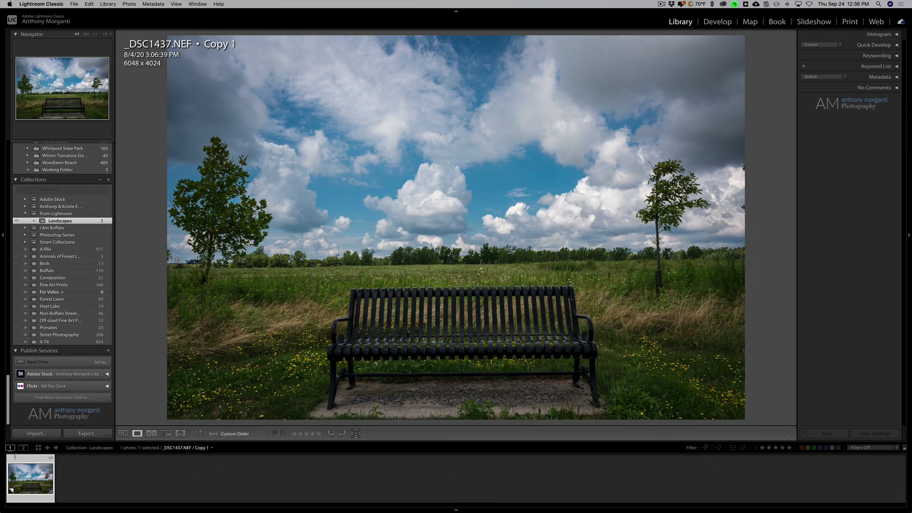
click(900, 22)
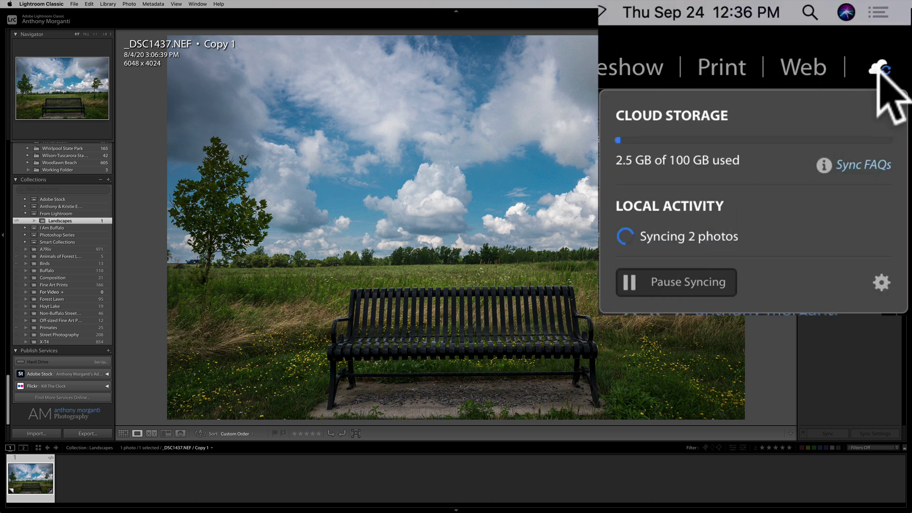
click(900, 22)
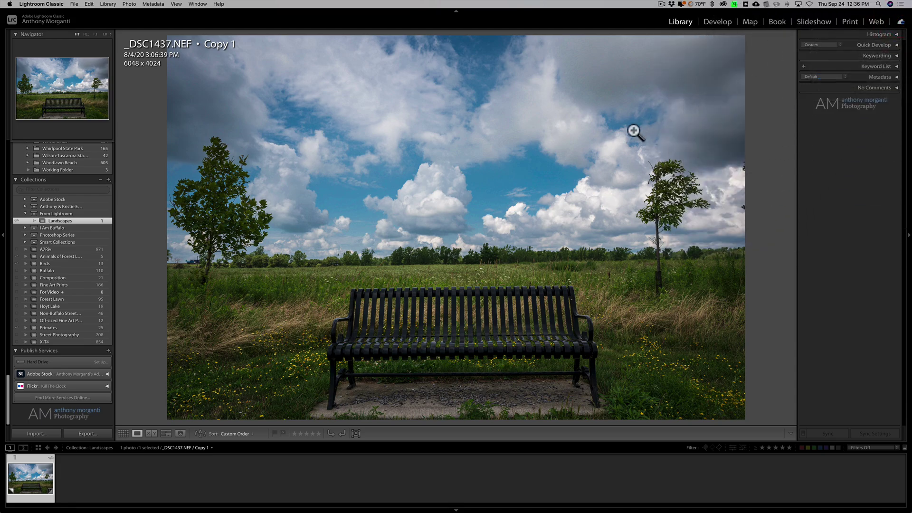
key(ctrl+Right)
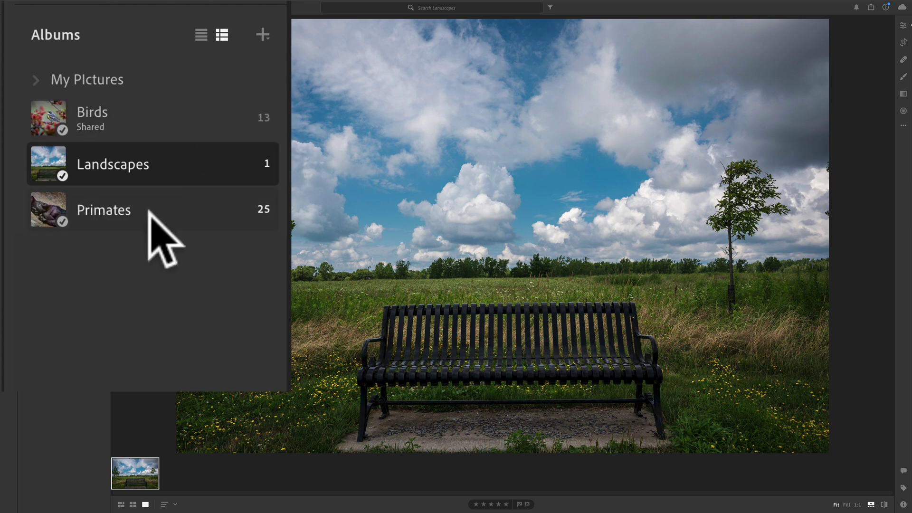
click(902, 8)
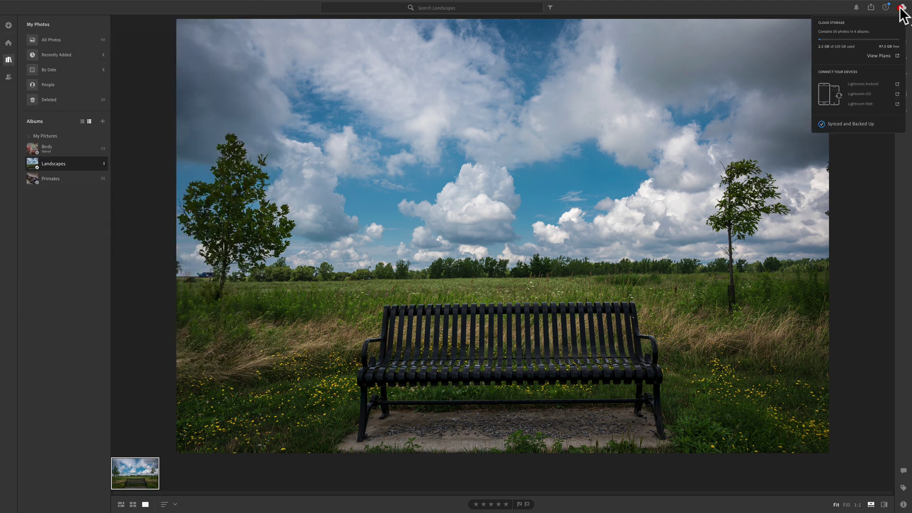
click(801, 100)
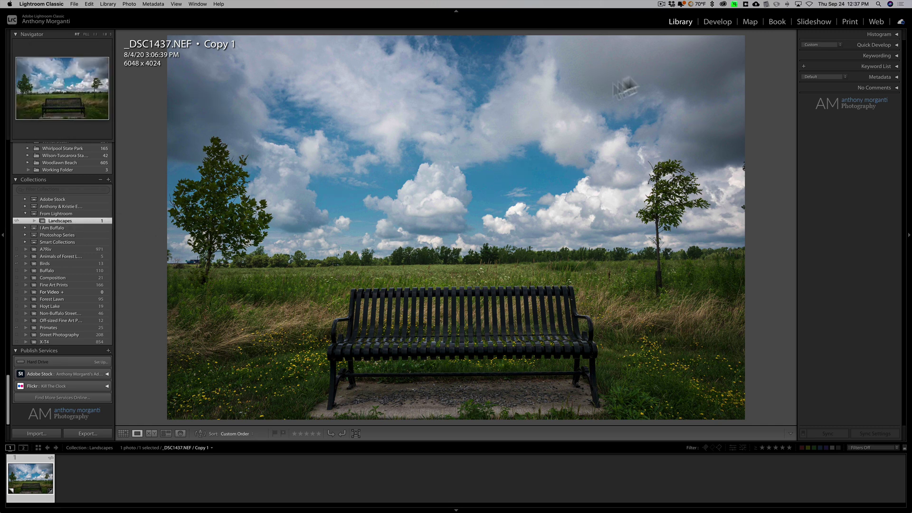
Step: Show the cloud sync status, with 2 photos still syncing
click(899, 22)
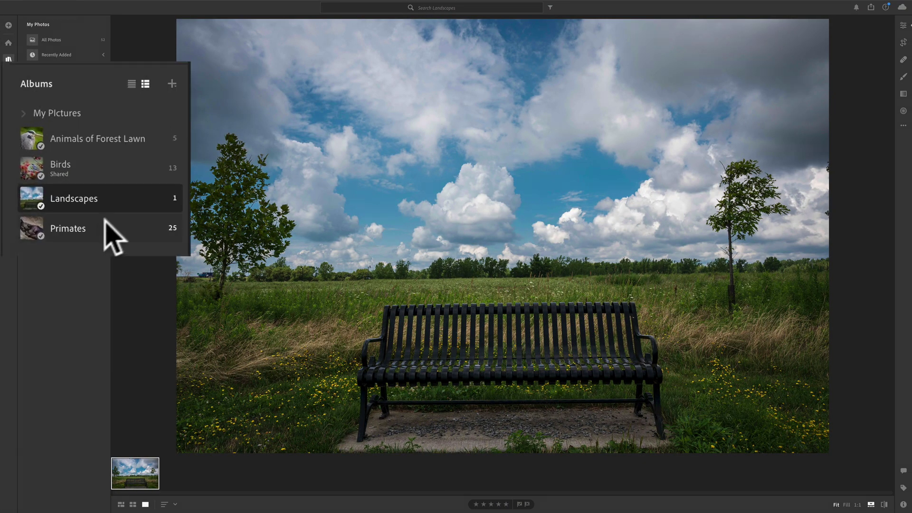
Step: Check the 5-photo Animals of Forest Lawn album, then show All Photos as a grid and select the first gorilla
click(101, 142)
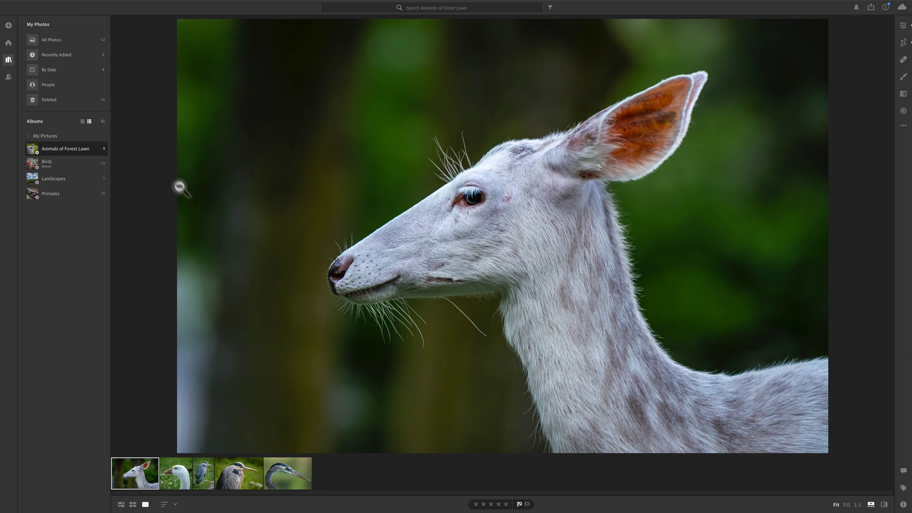
click(50, 38)
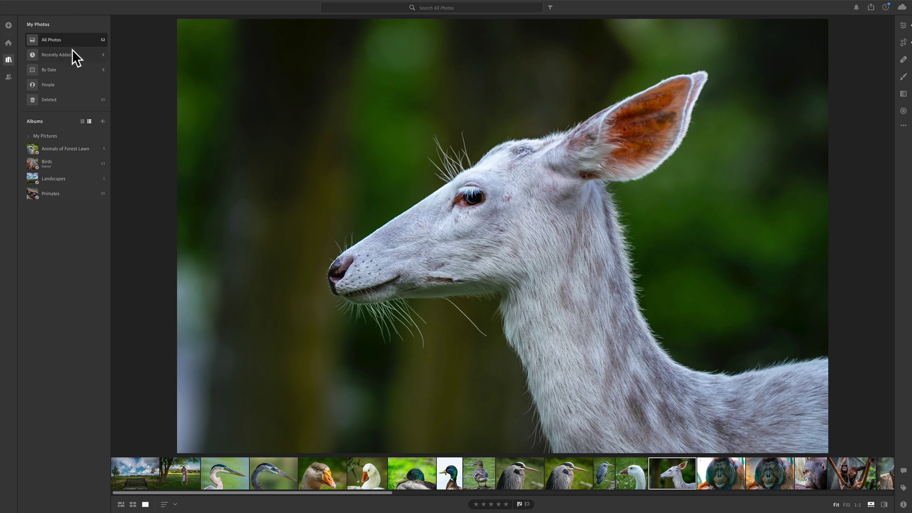
key(g)
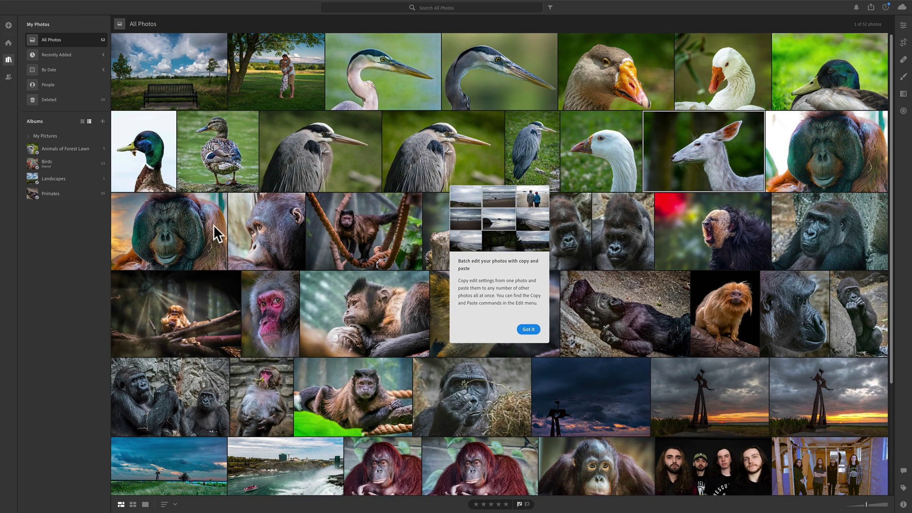
click(528, 329)
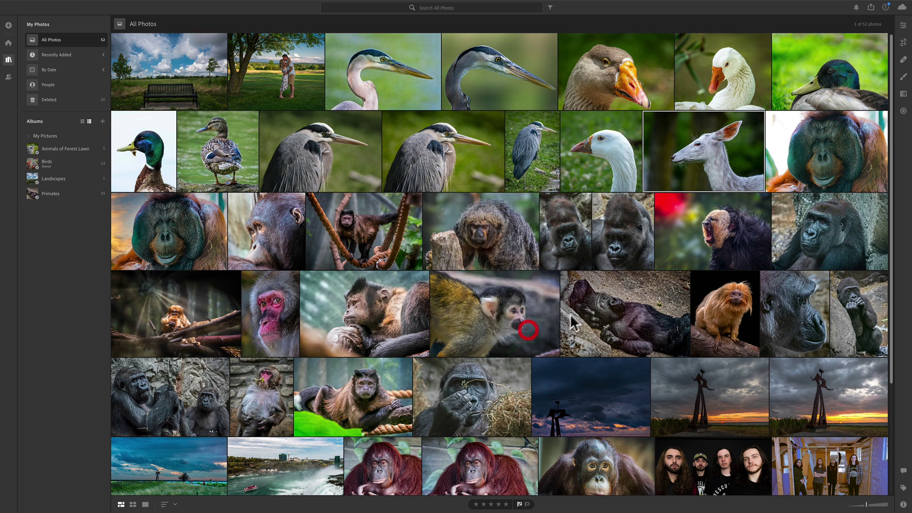
click(572, 223)
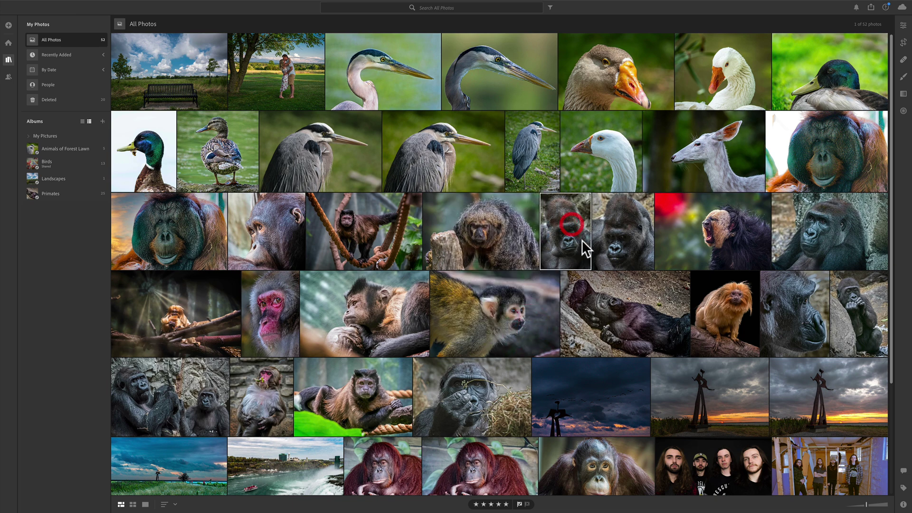
Step: Add seven more gorilla thumbnails to the selection, for eight gorilla photos selected
super+click(619, 222)
super+click(823, 235)
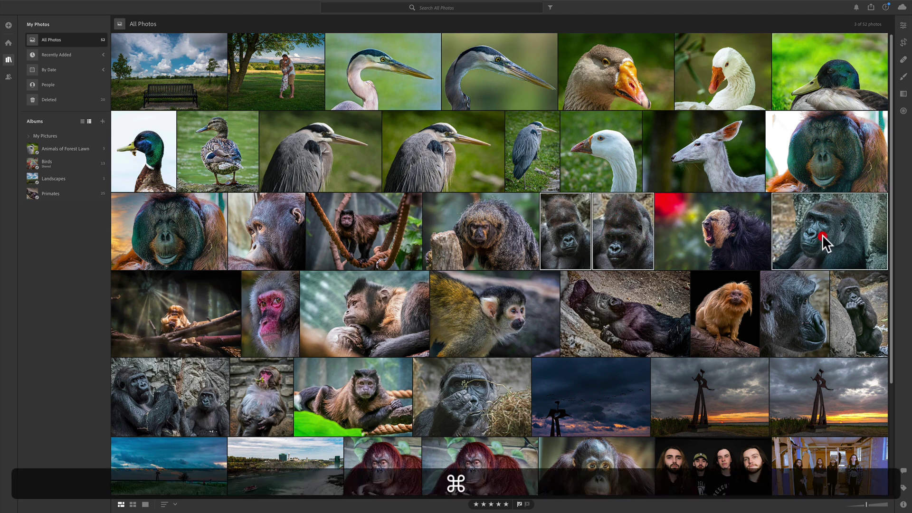
super+click(794, 307)
super+click(864, 302)
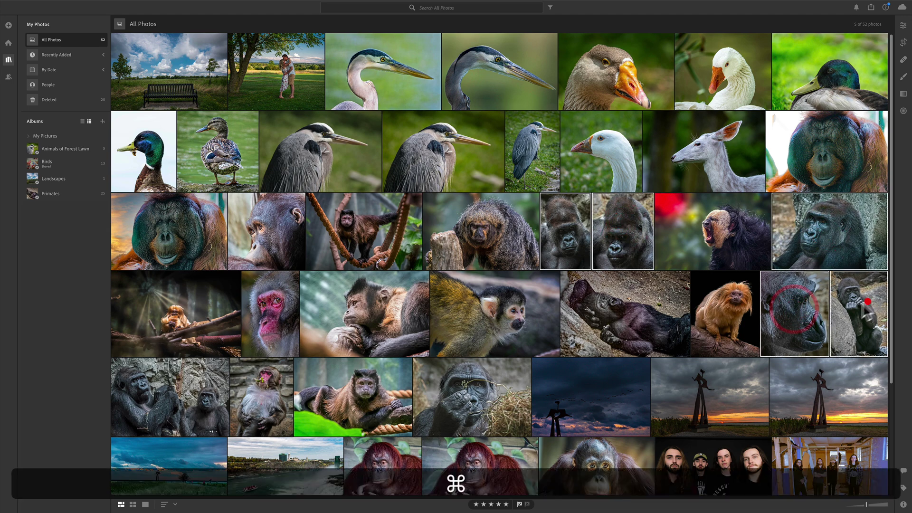
super+click(659, 309)
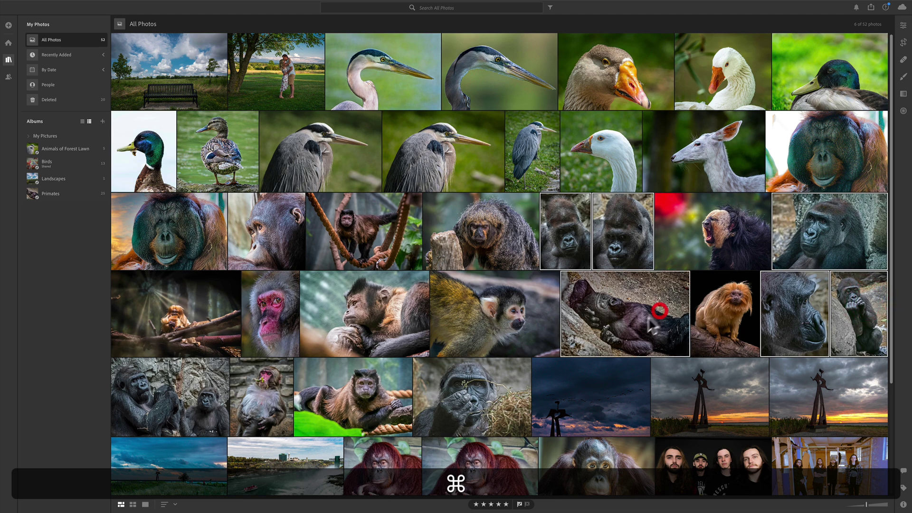
super+click(185, 404)
super+click(498, 394)
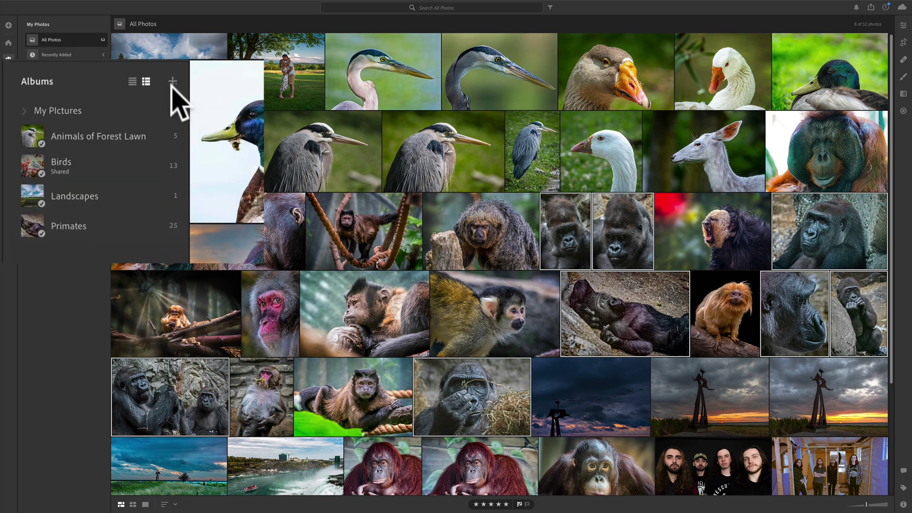
Step: Create a 'Gorillas' album that includes the 8 selected photos
click(172, 81)
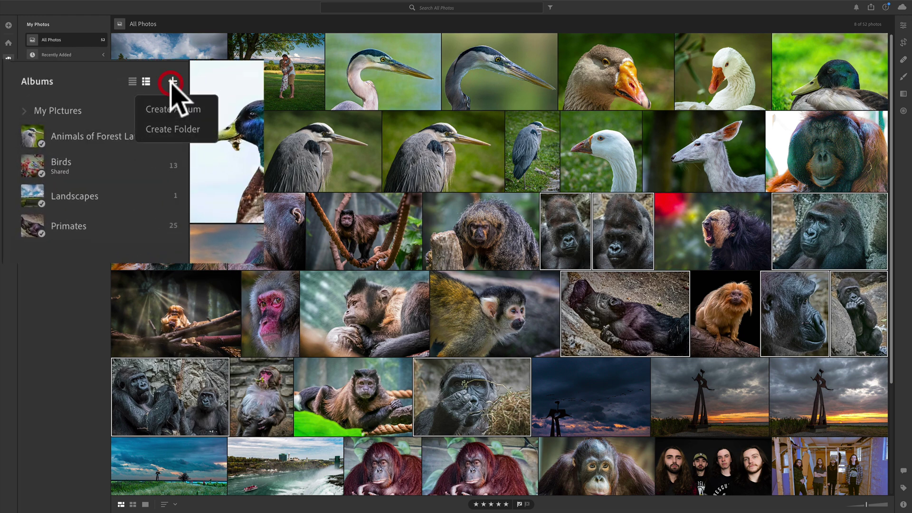
click(174, 107)
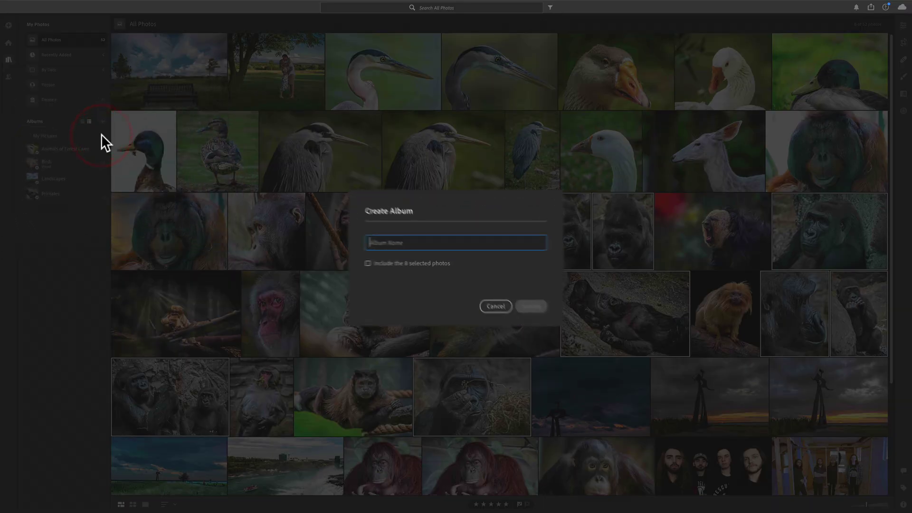
text(Gorillas)
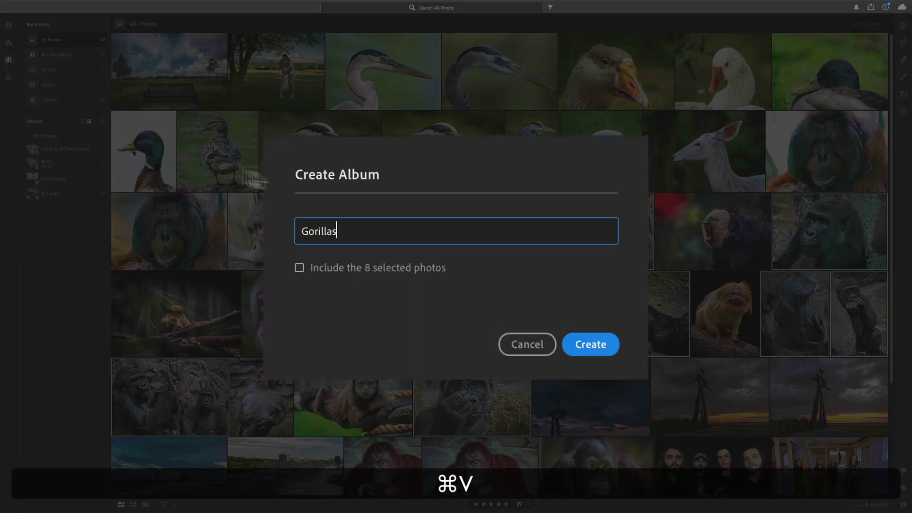
click(299, 268)
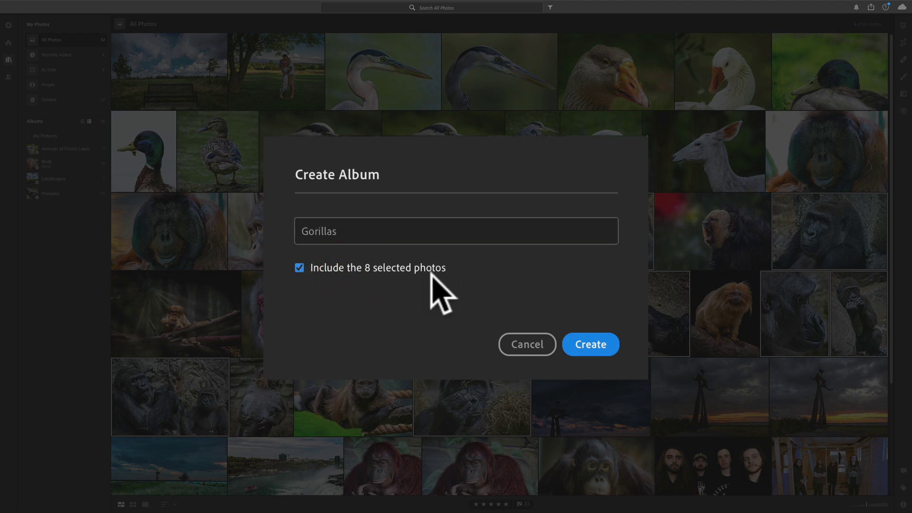
click(593, 348)
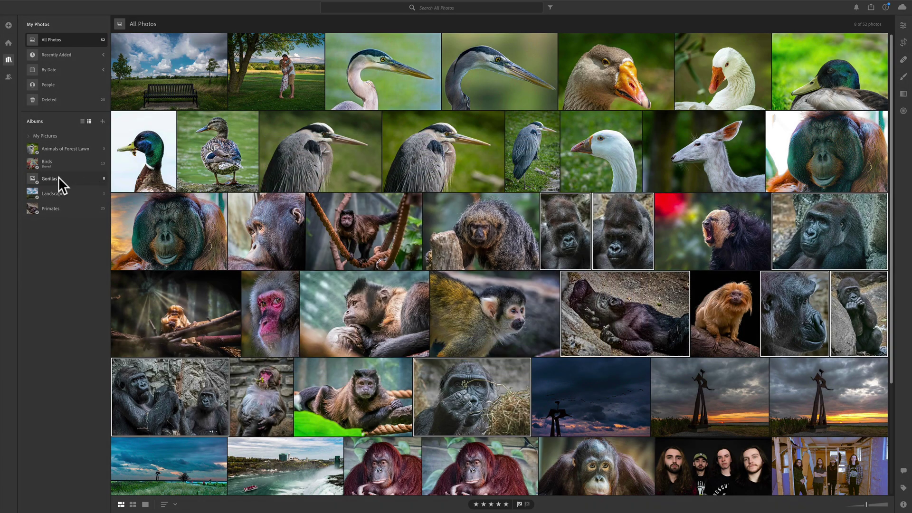
Step: Open the Gorillas album, confirm it is synced and backed up, then switch to Lightroom Classic
click(58, 179)
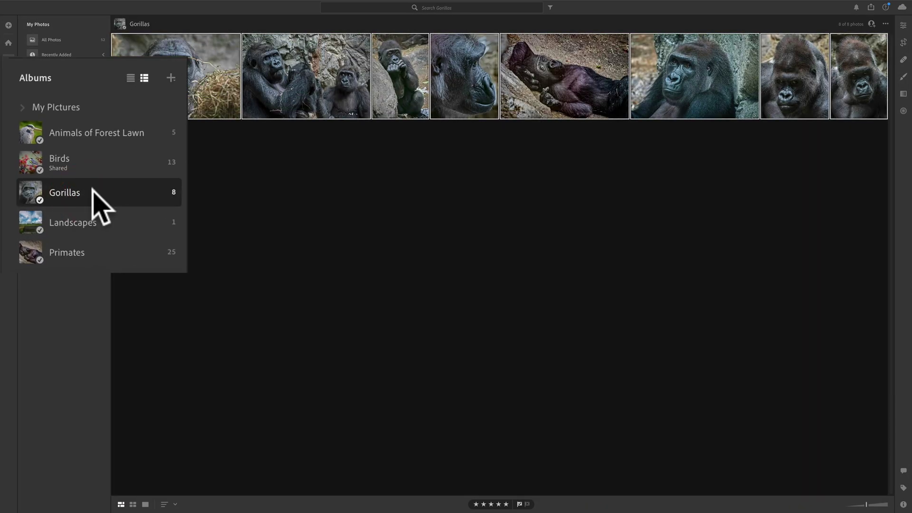
click(901, 8)
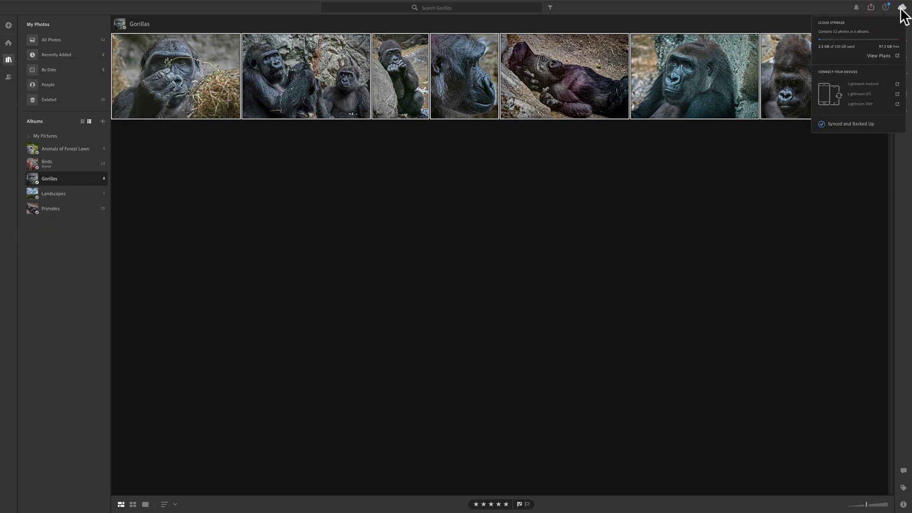
mouse_move(834, 125)
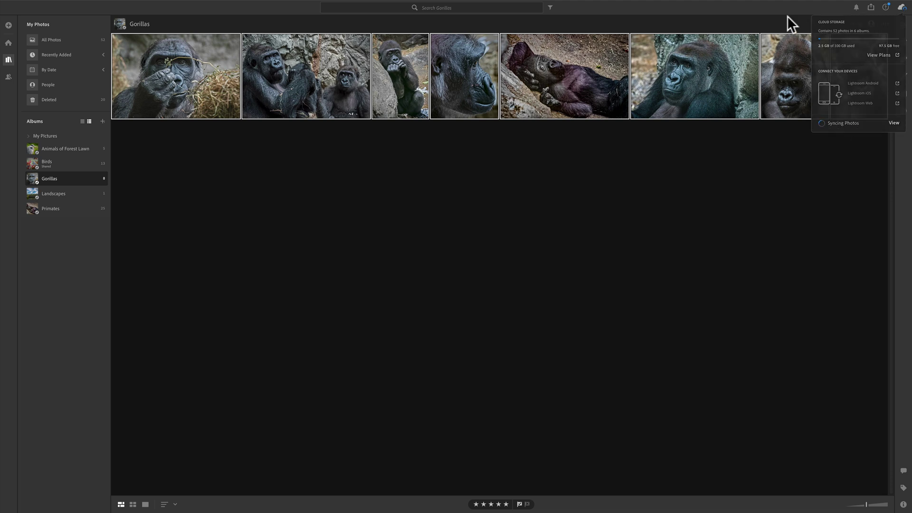
click(902, 7)
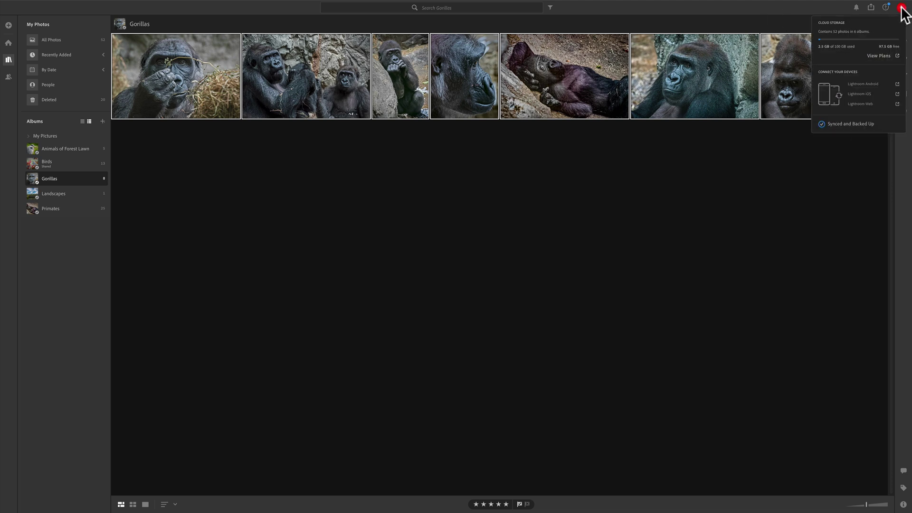
key(ctrl+Left)
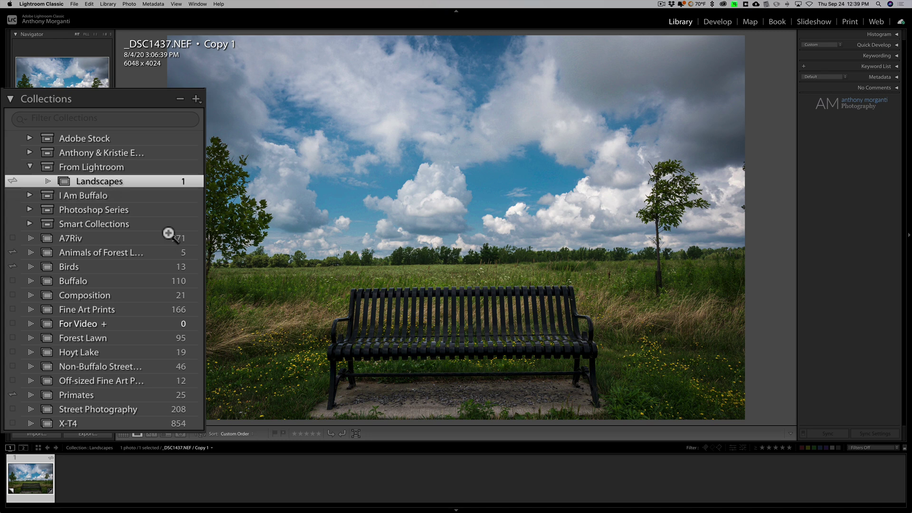
Step: Refresh the From Lightroom set and open the synced Gorillas collection showing its 8 gorilla photos
click(29, 167)
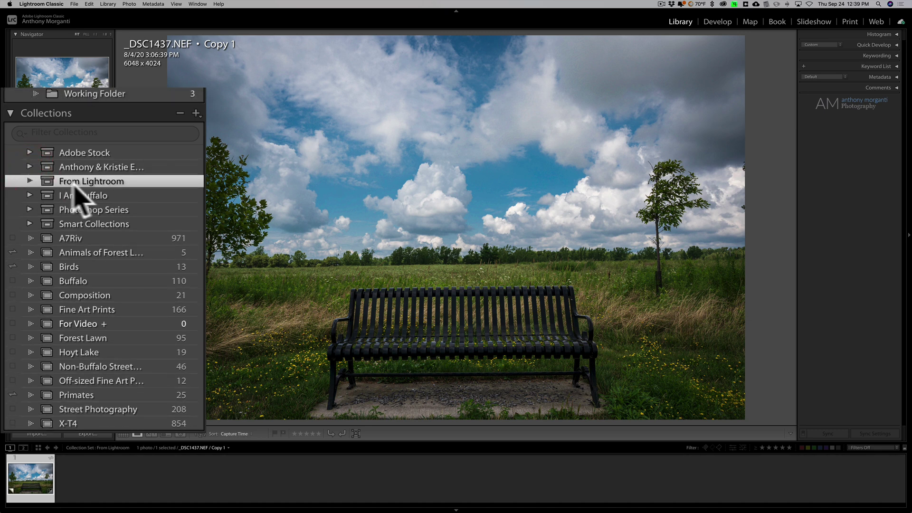
click(29, 181)
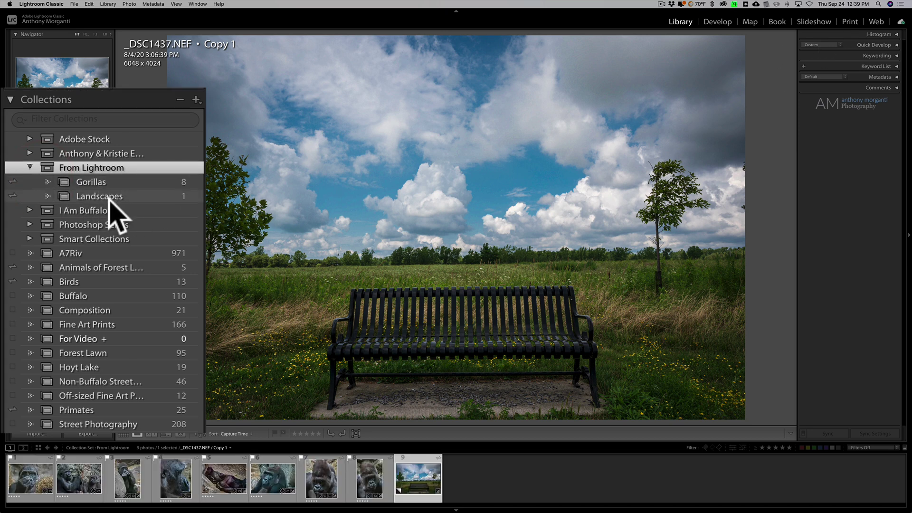
click(86, 182)
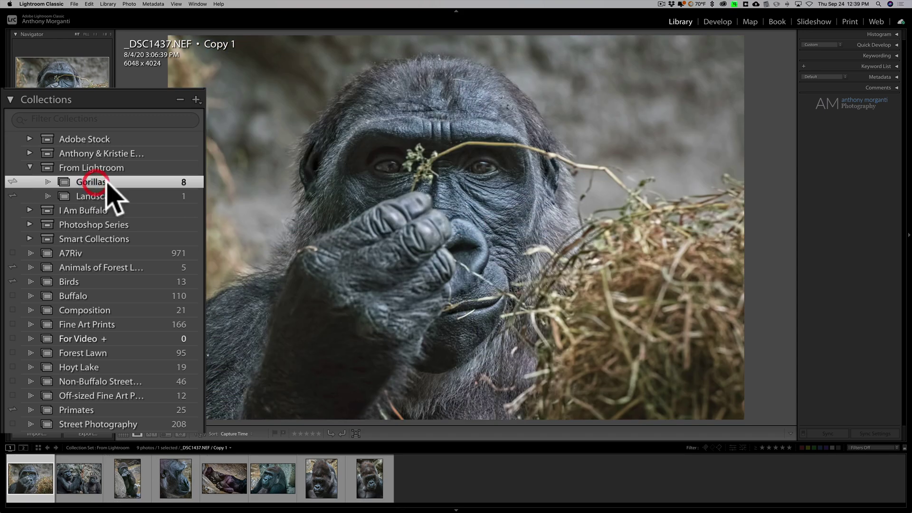
click(28, 166)
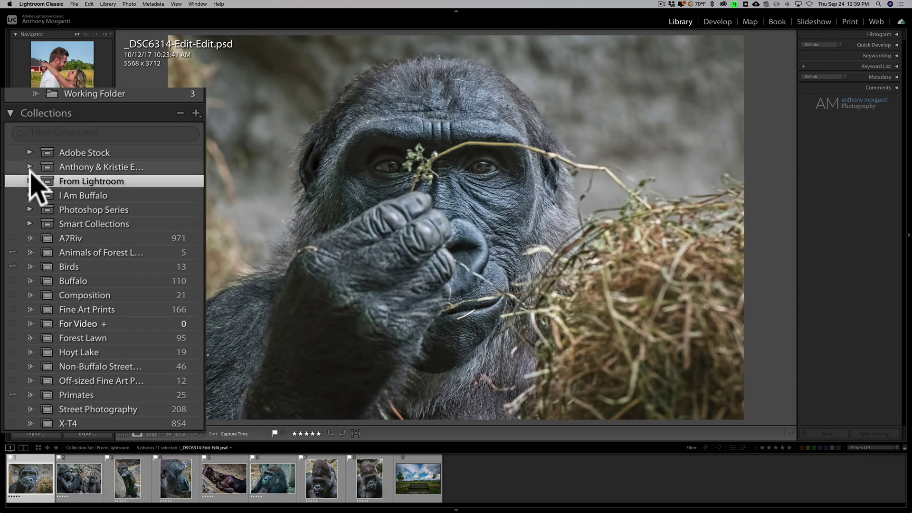
click(29, 181)
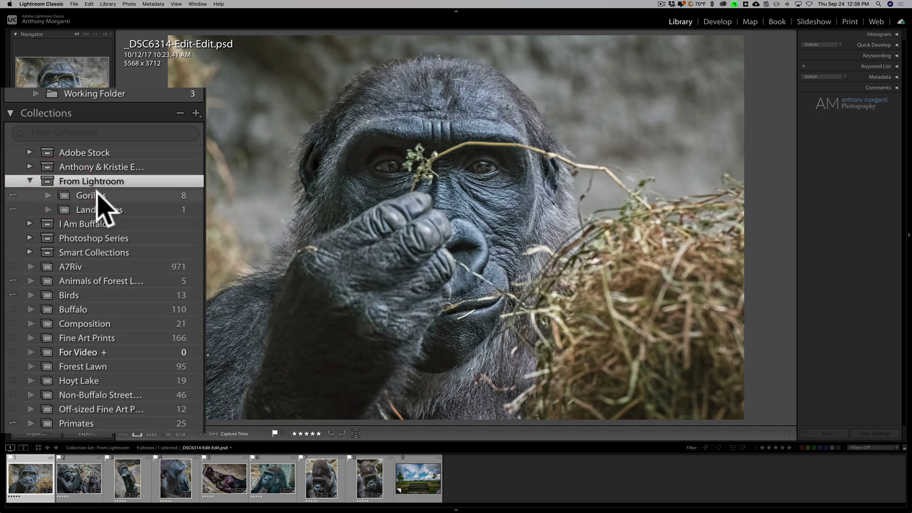
click(99, 196)
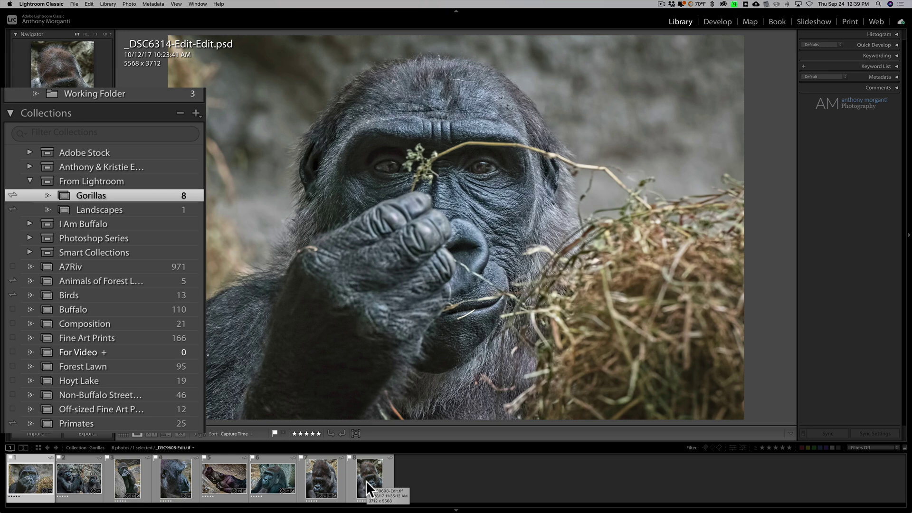
click(12, 281)
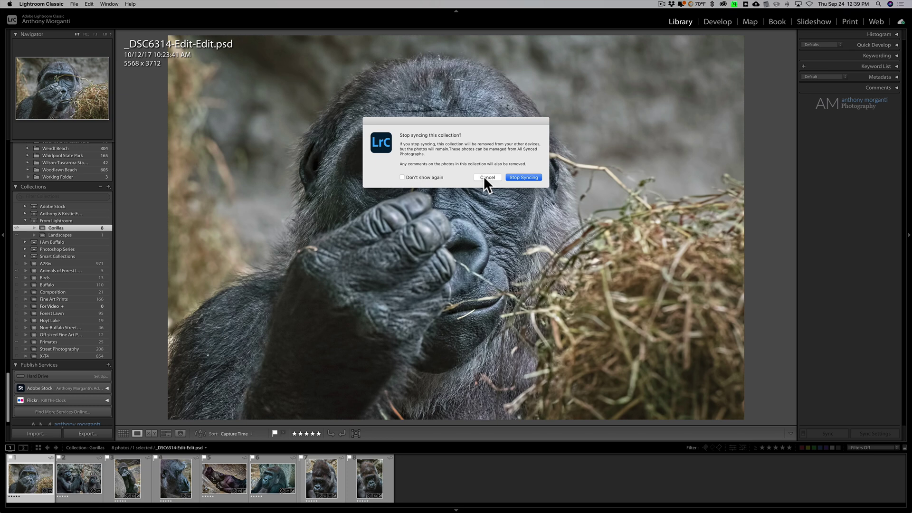
click(486, 177)
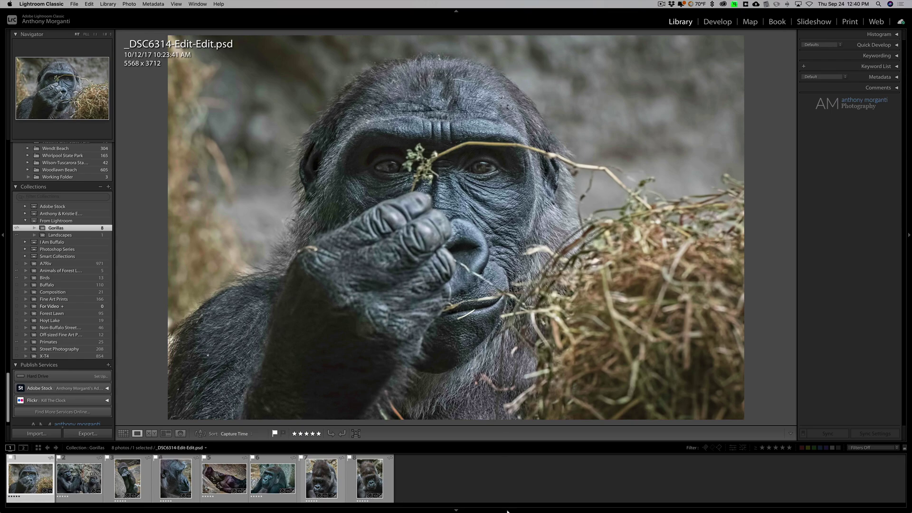
mouse_move(618, 503)
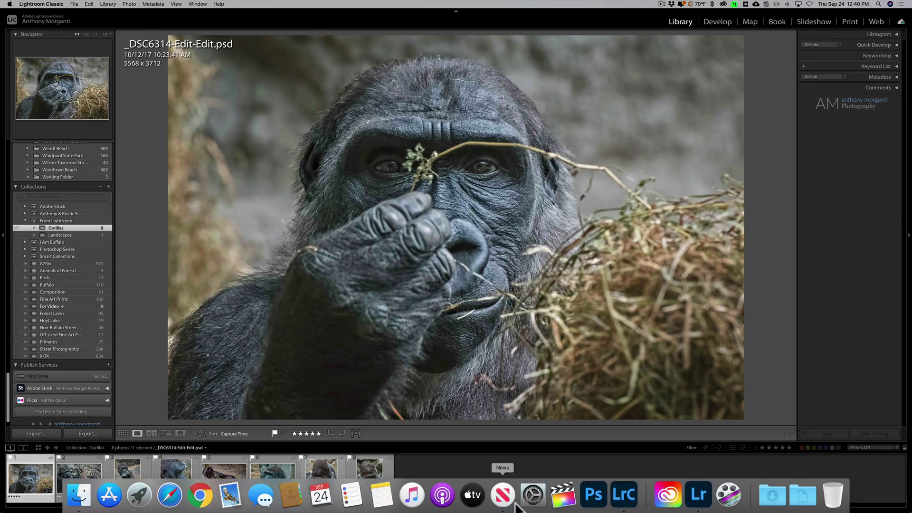
Step: Return to the Lightroom cloud app and check the Gorillas album's actions menu, leaving its 8 photos unchanged
click(696, 493)
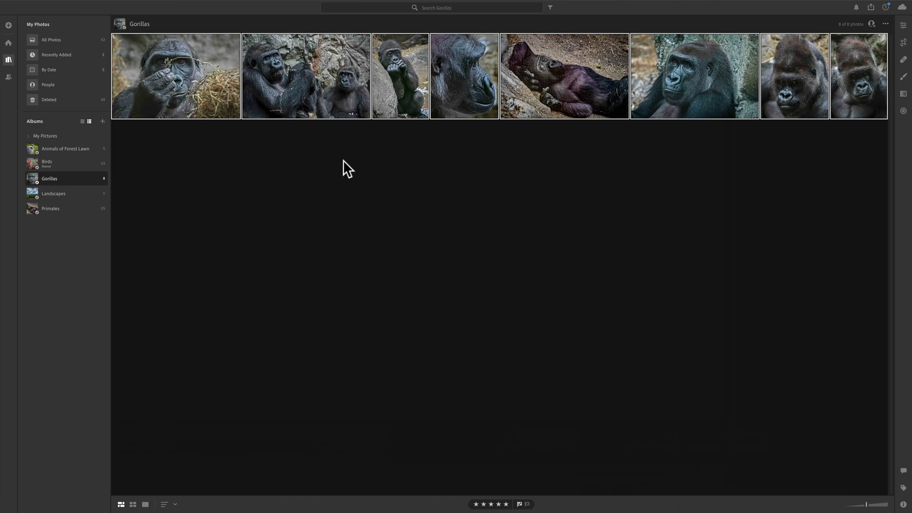
right_click(81, 177)
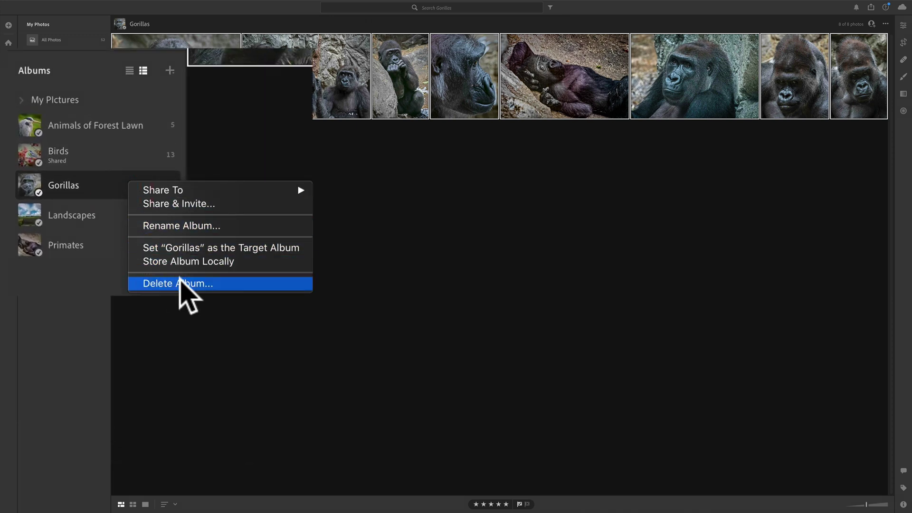
click(72, 177)
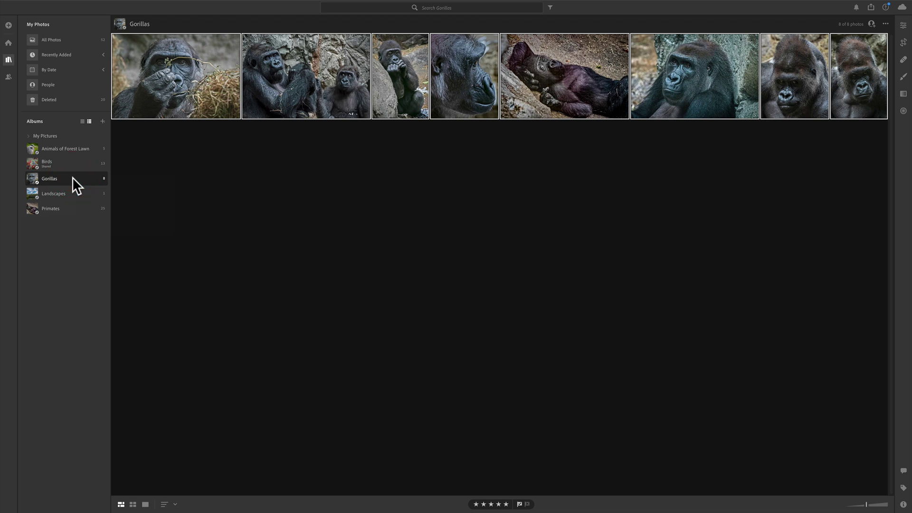